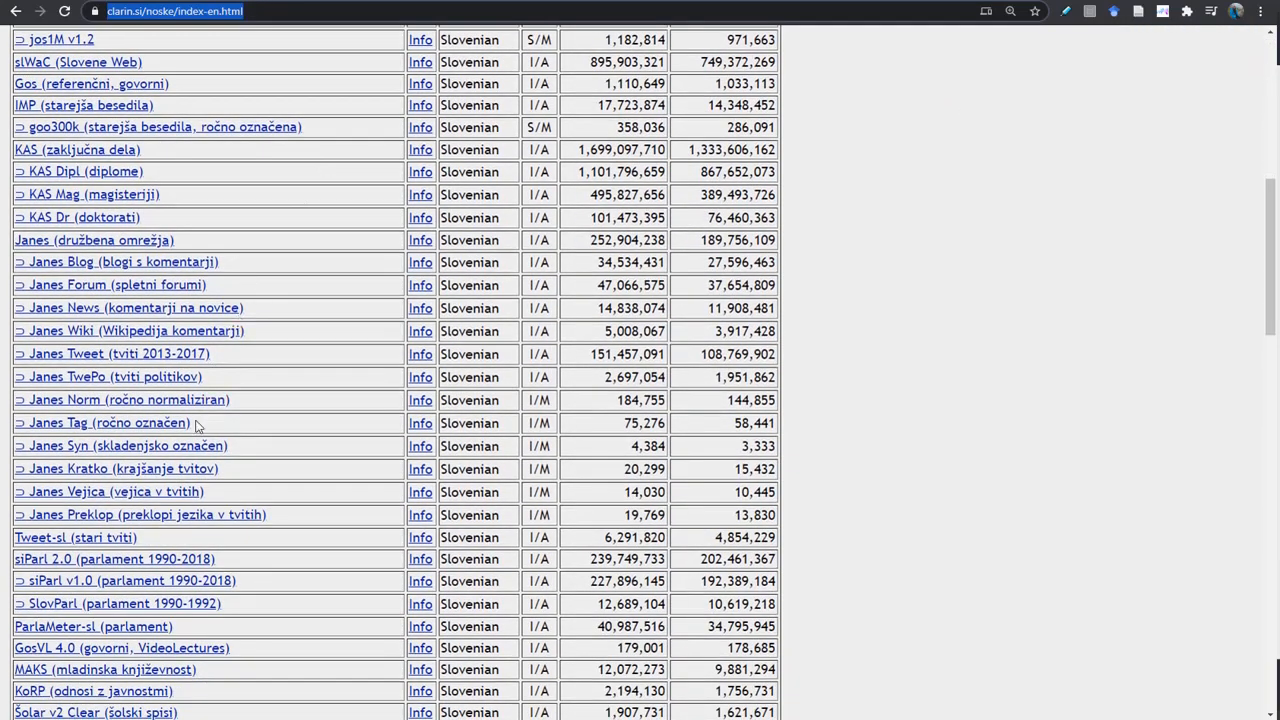
Open the word list options for the siParl 2.0 corpus and choose the Mandat1-Ženske--Term1-Female subcorpus.
left_click(176, 566)
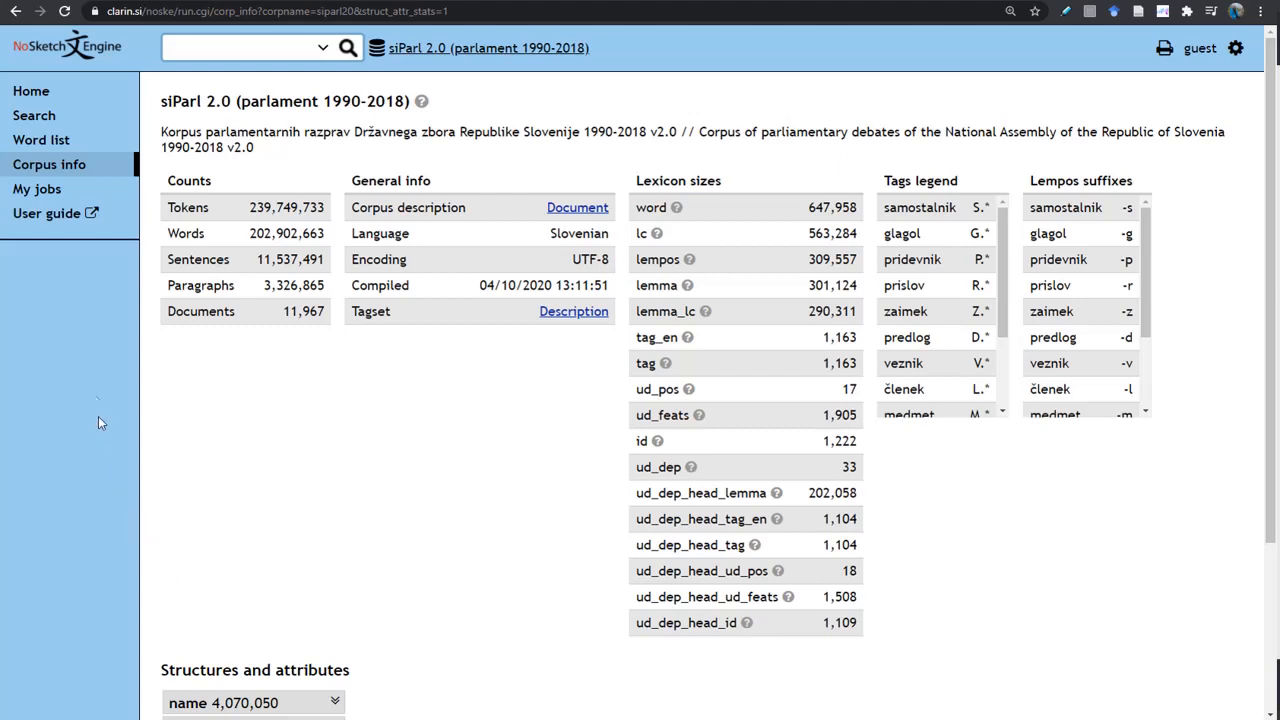
left_click(66, 145)
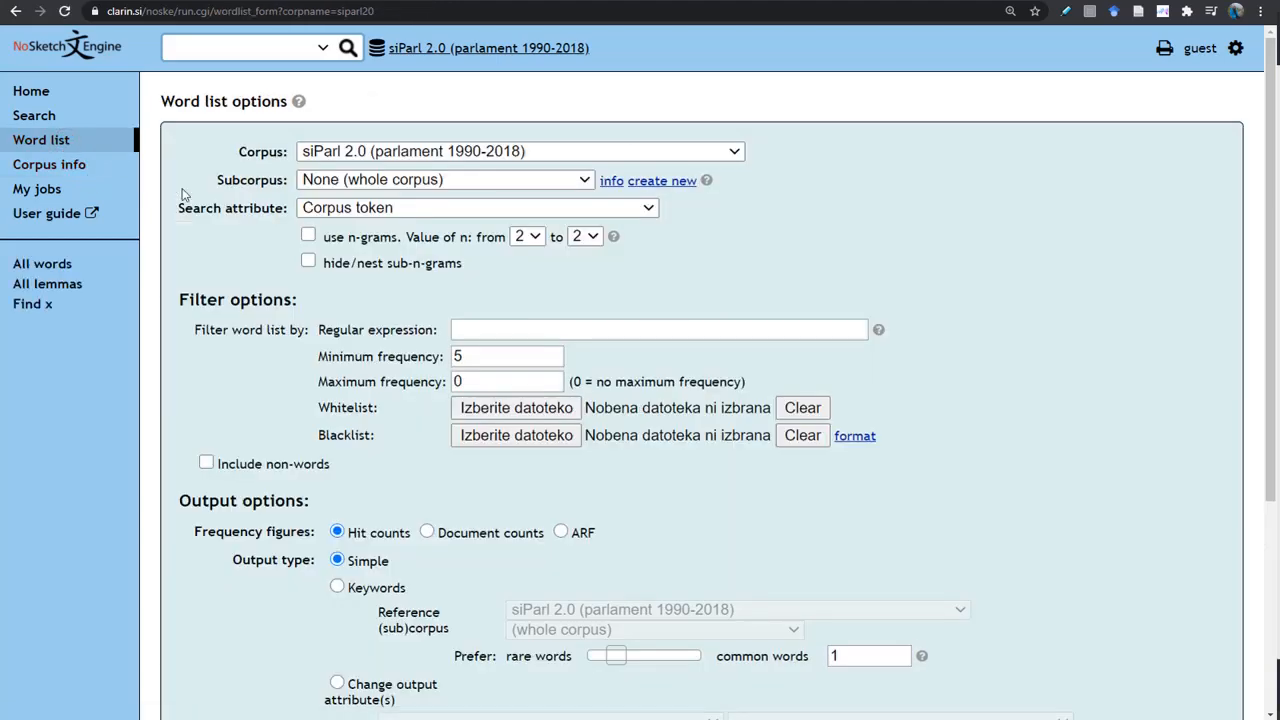
left_click(311, 182)
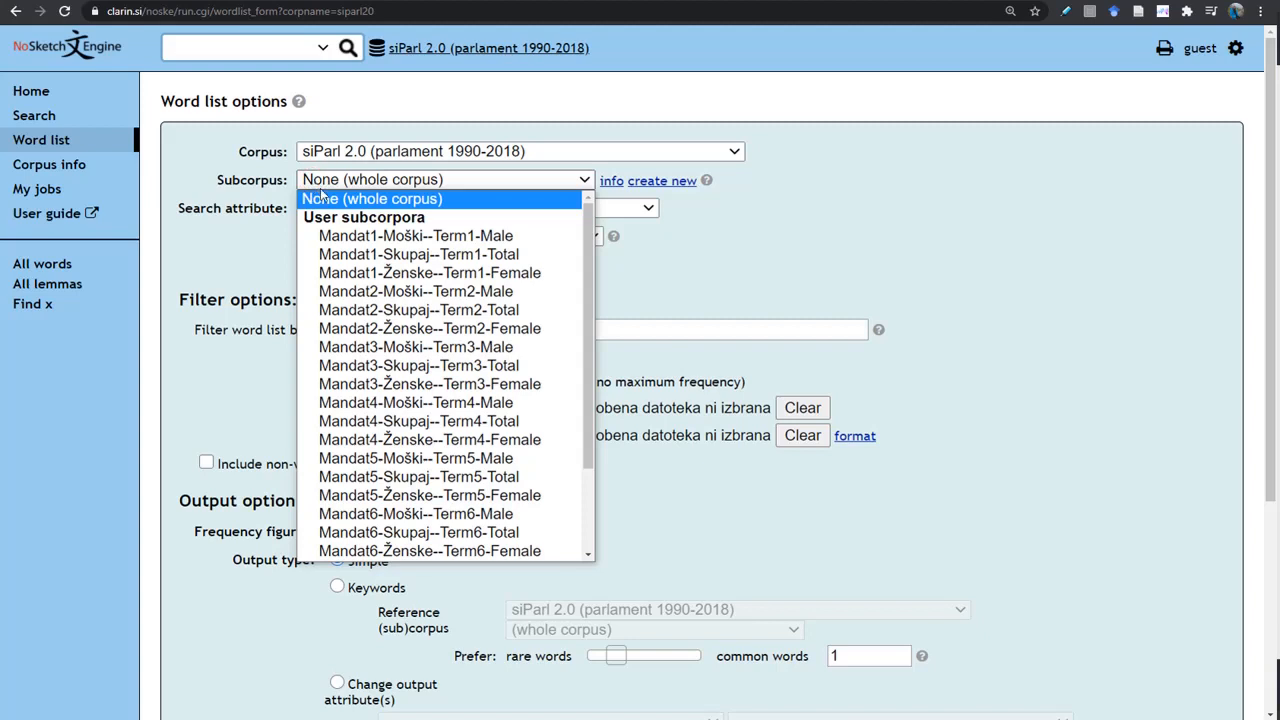
left_click(337, 274)
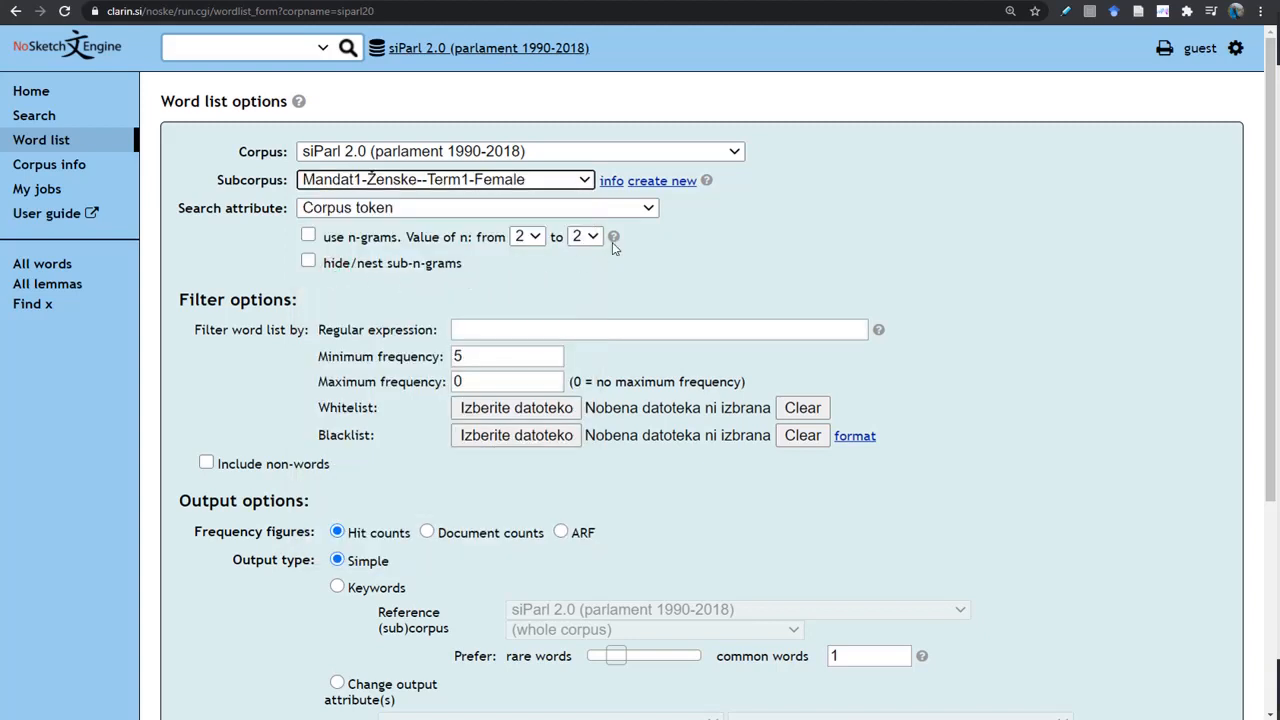
Set the word list's search attribute to Speaker name.
left_click(648, 208)
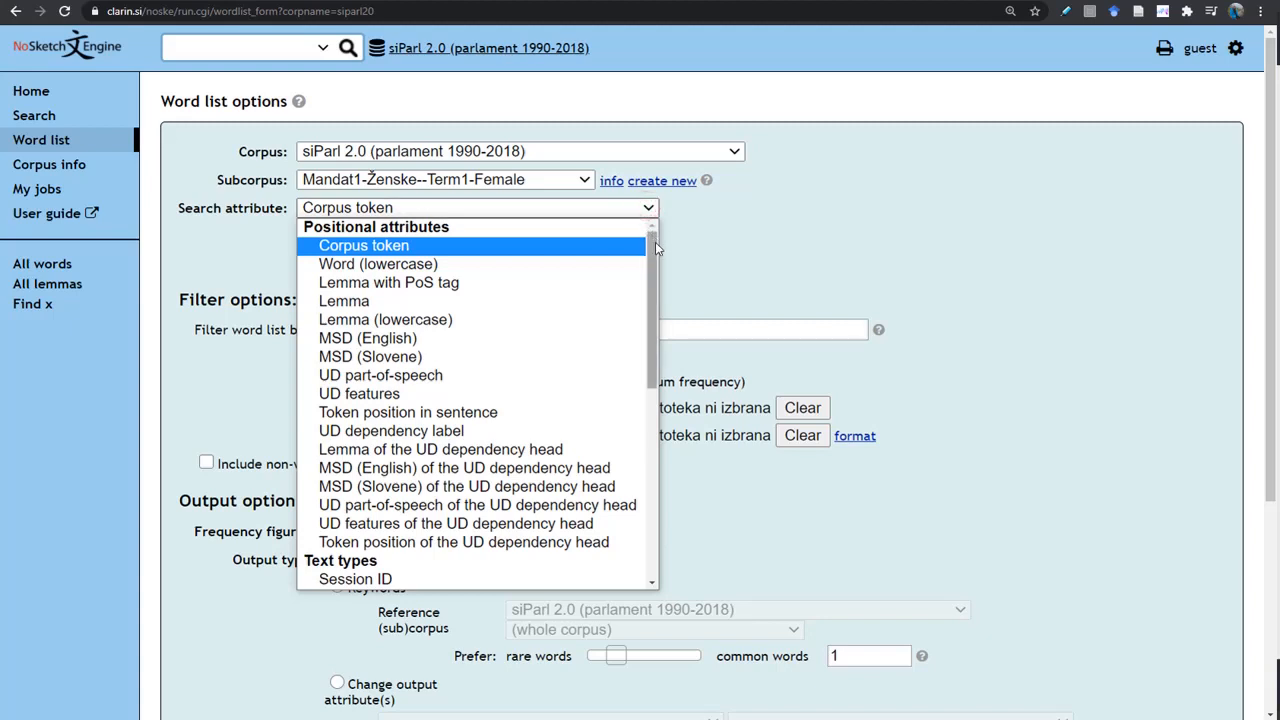
left_click_drag(655, 247, 652, 372)
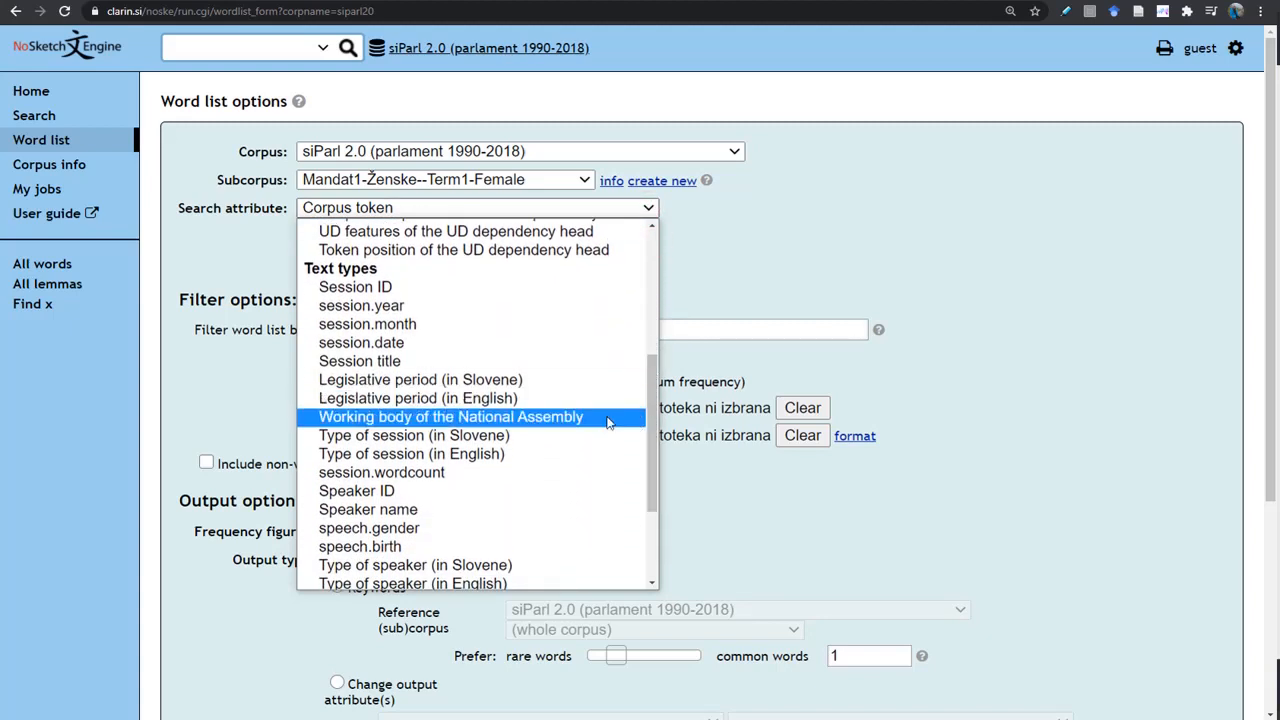
left_click(417, 509)
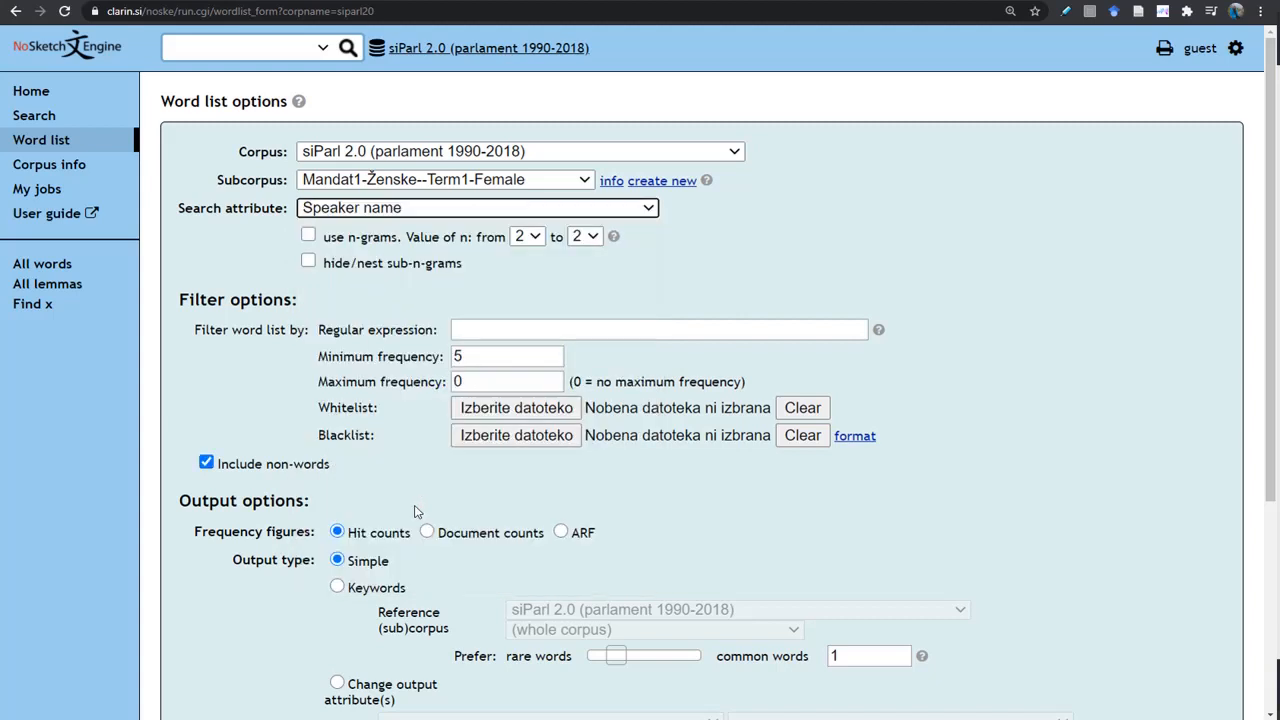
left_click(648, 208)
left_click_drag(654, 347, 654, 247)
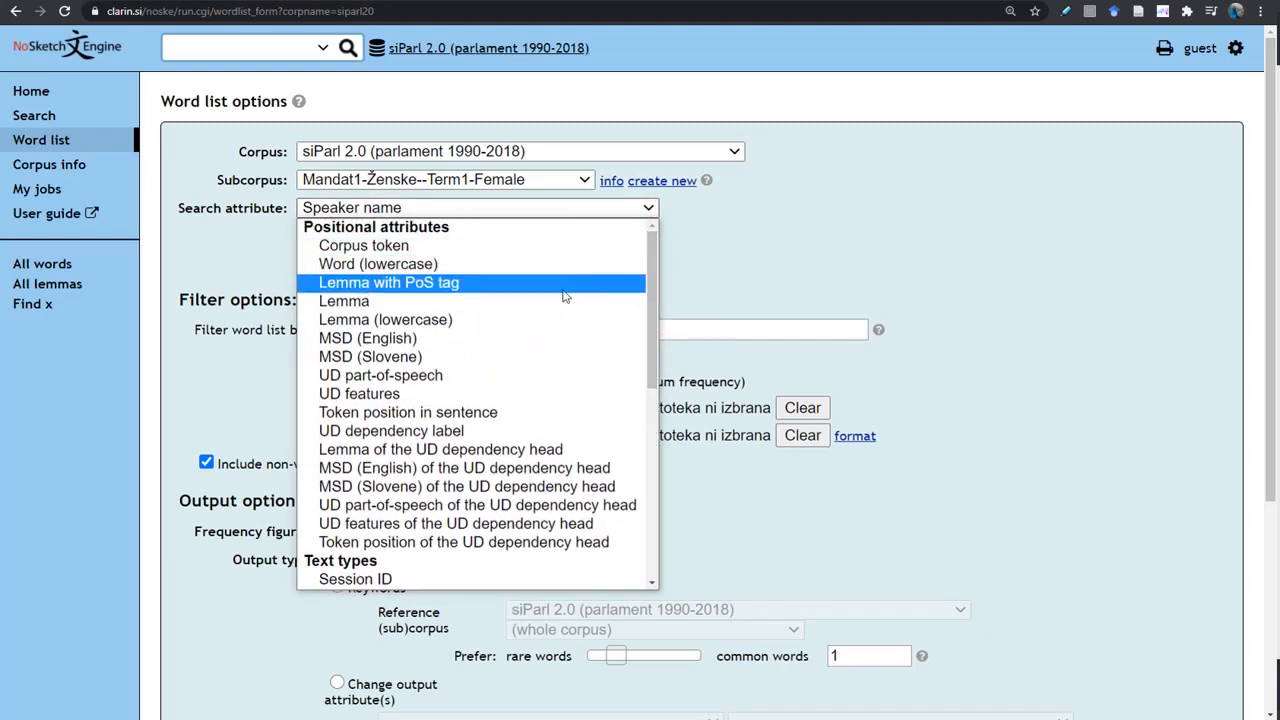
key("Escape")
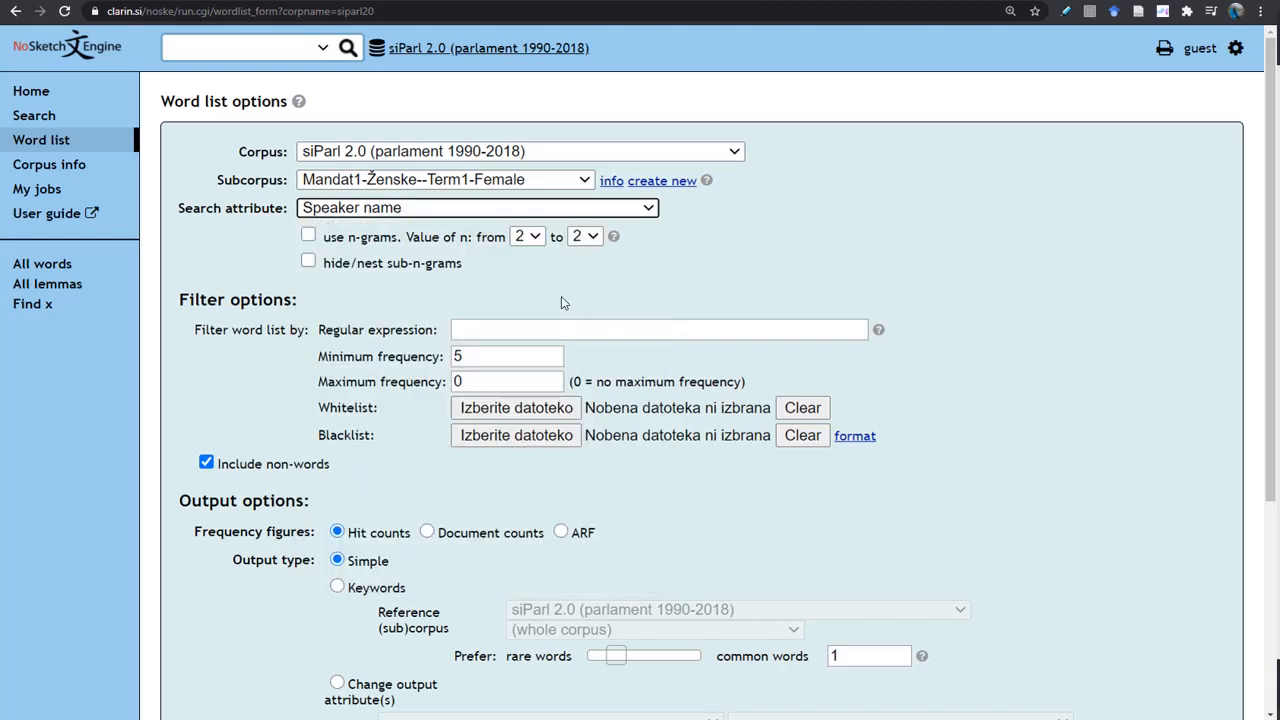
Set the minimum frequency to 1 and generate the word list of speaker names.
left_click(465, 355)
double_click(465, 355)
type("1")
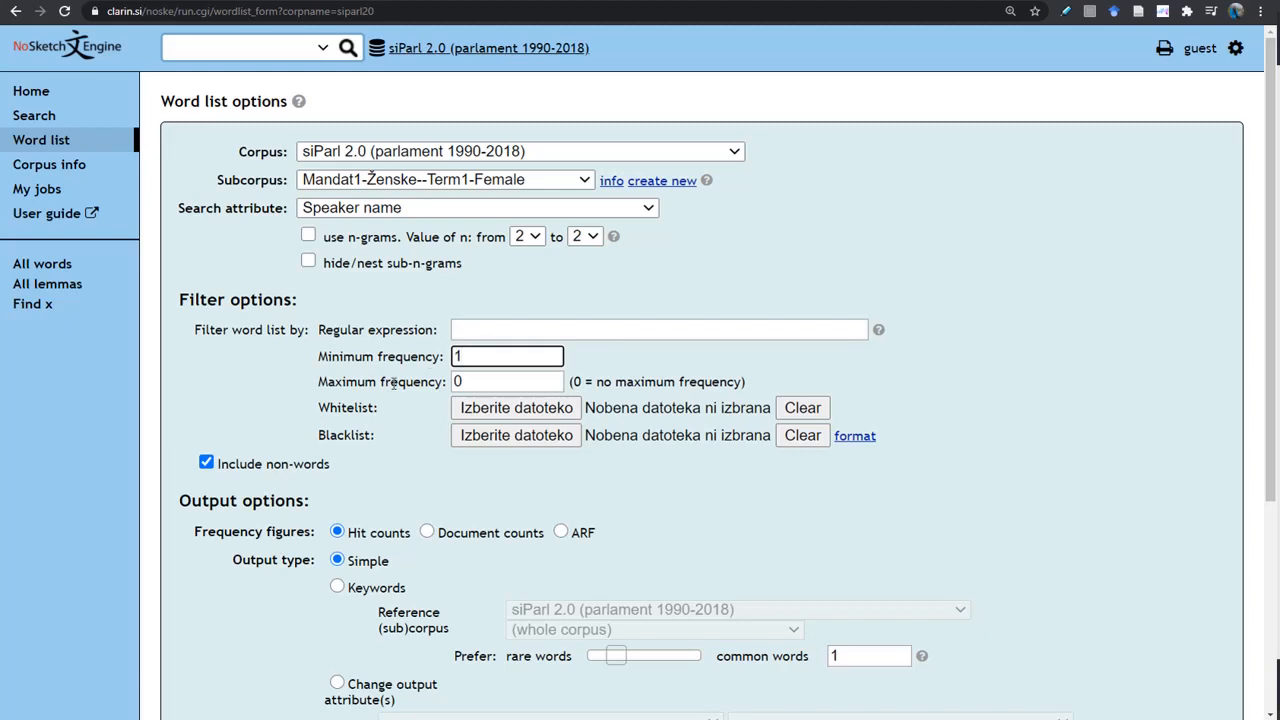
scroll(285, 580, "down", 3)
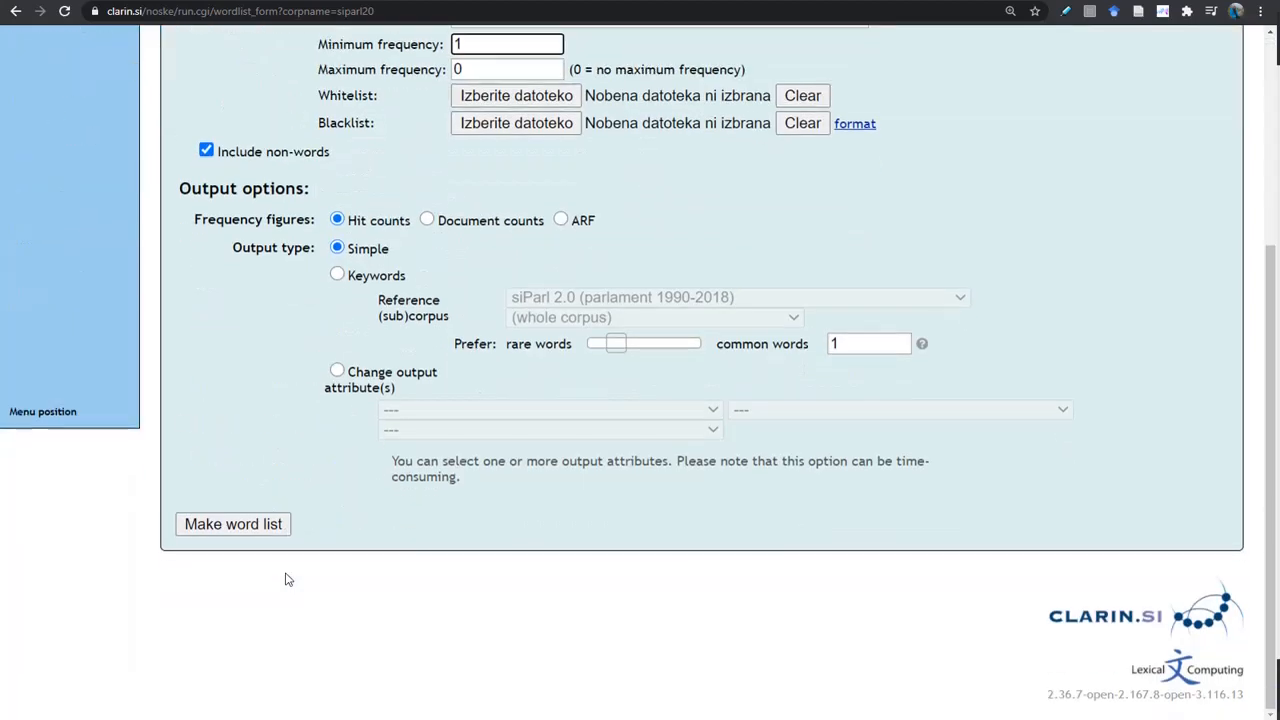
left_click(273, 529)
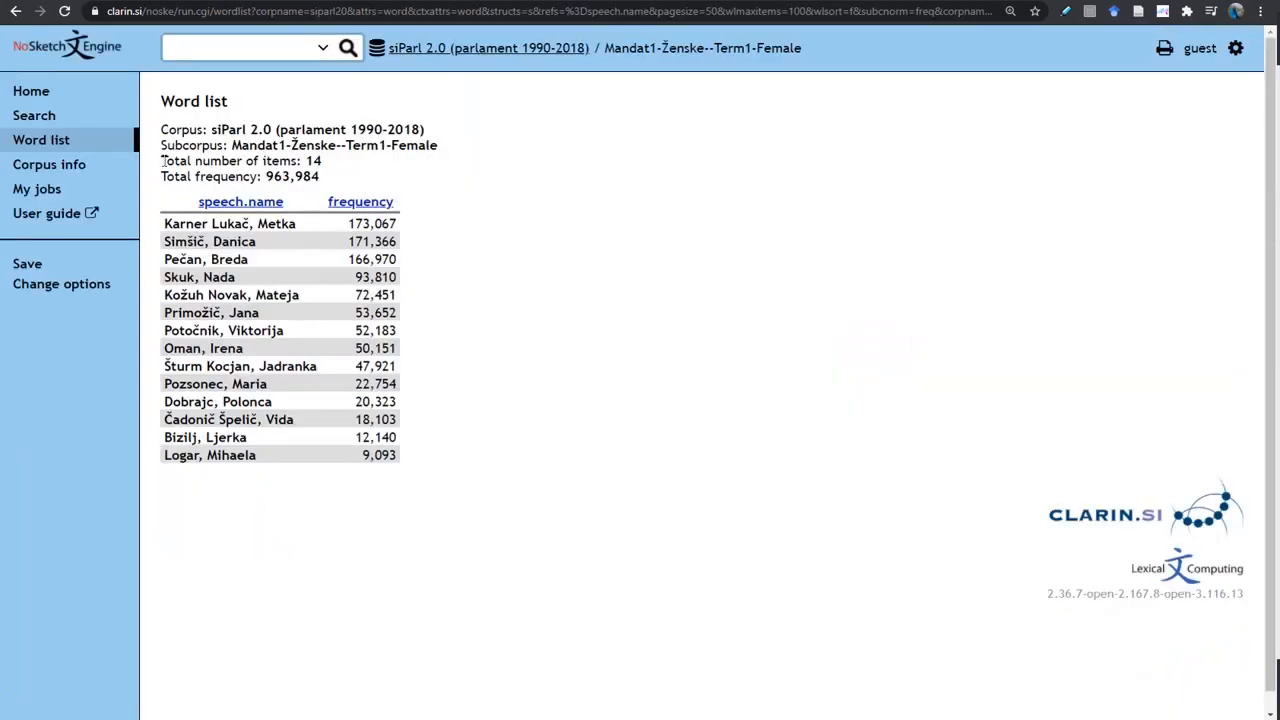
Examine the word list's corpus, subcorpus, total number of items and total frequency.
left_click_drag(155, 128, 426, 129)
left_click_drag(160, 145, 438, 147)
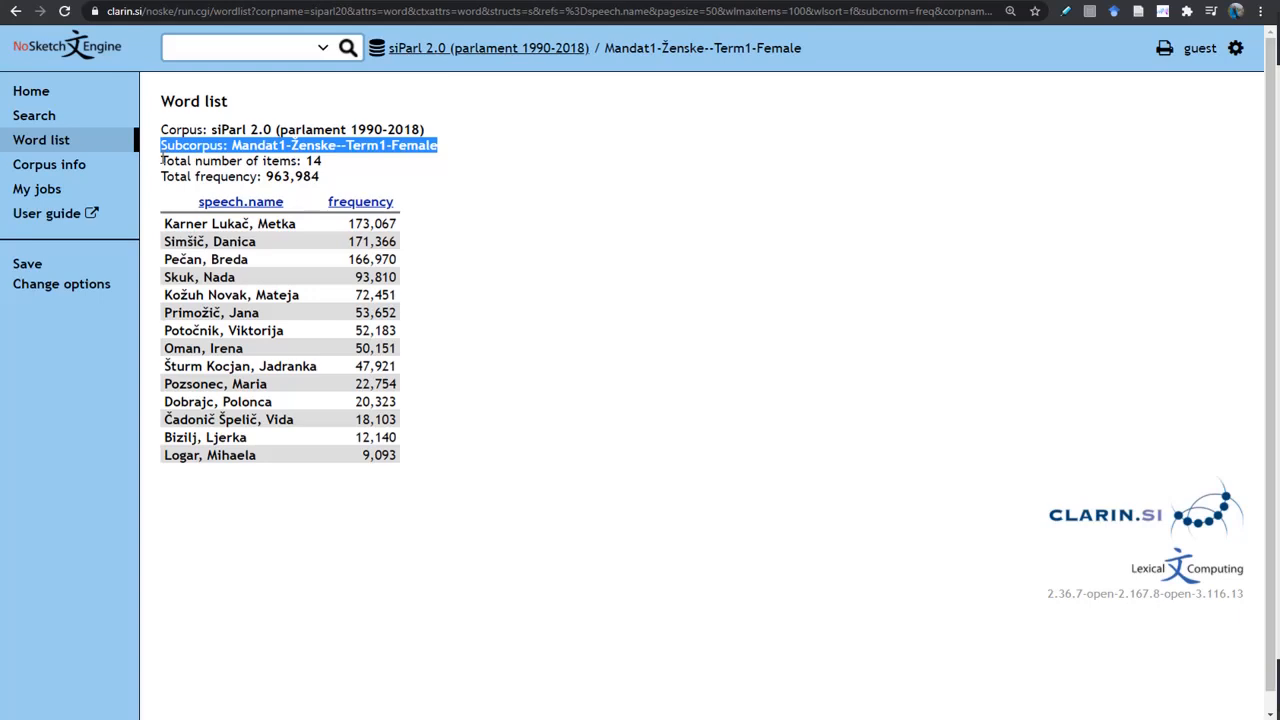
left_click_drag(161, 160, 322, 162)
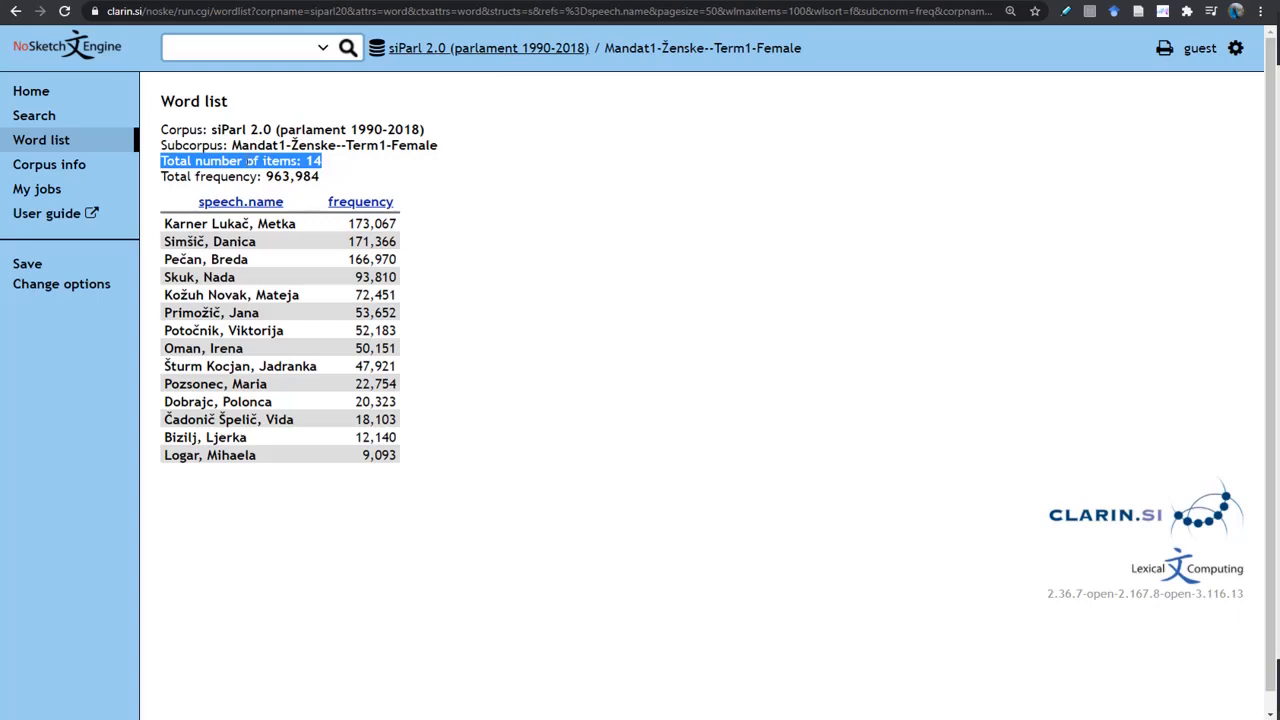
left_click_drag(161, 177, 323, 180)
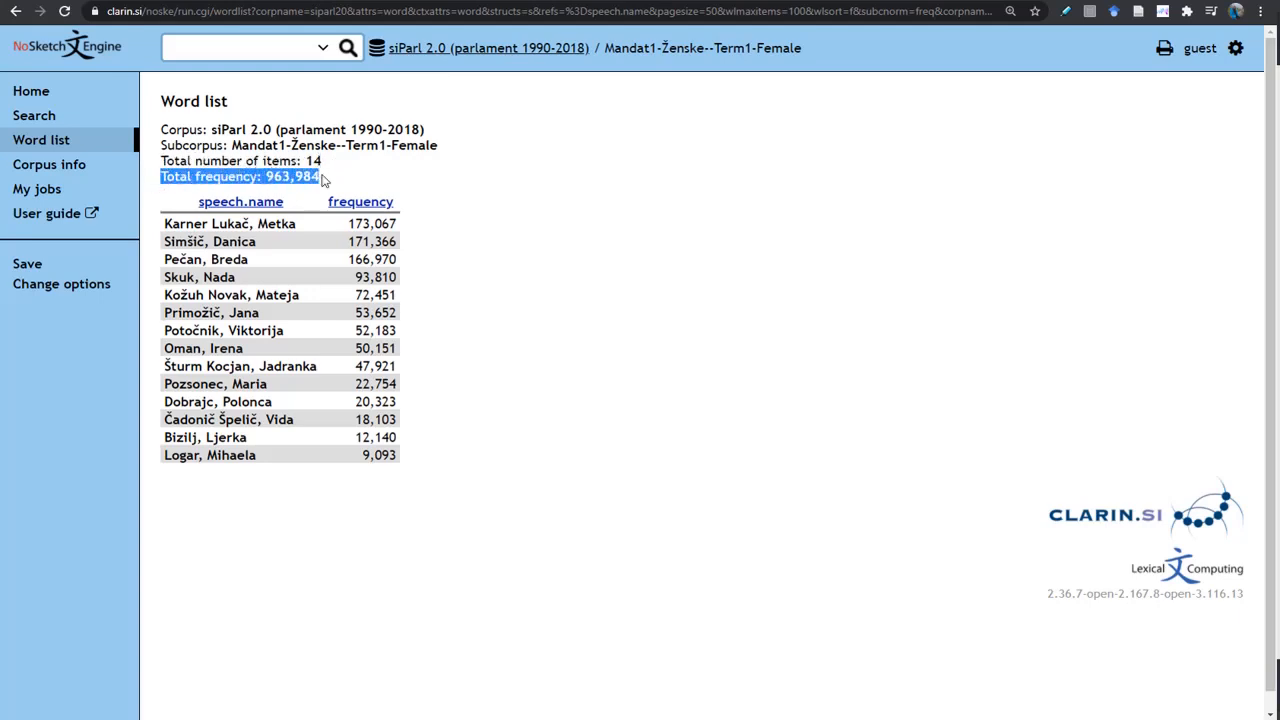
left_click(350, 238)
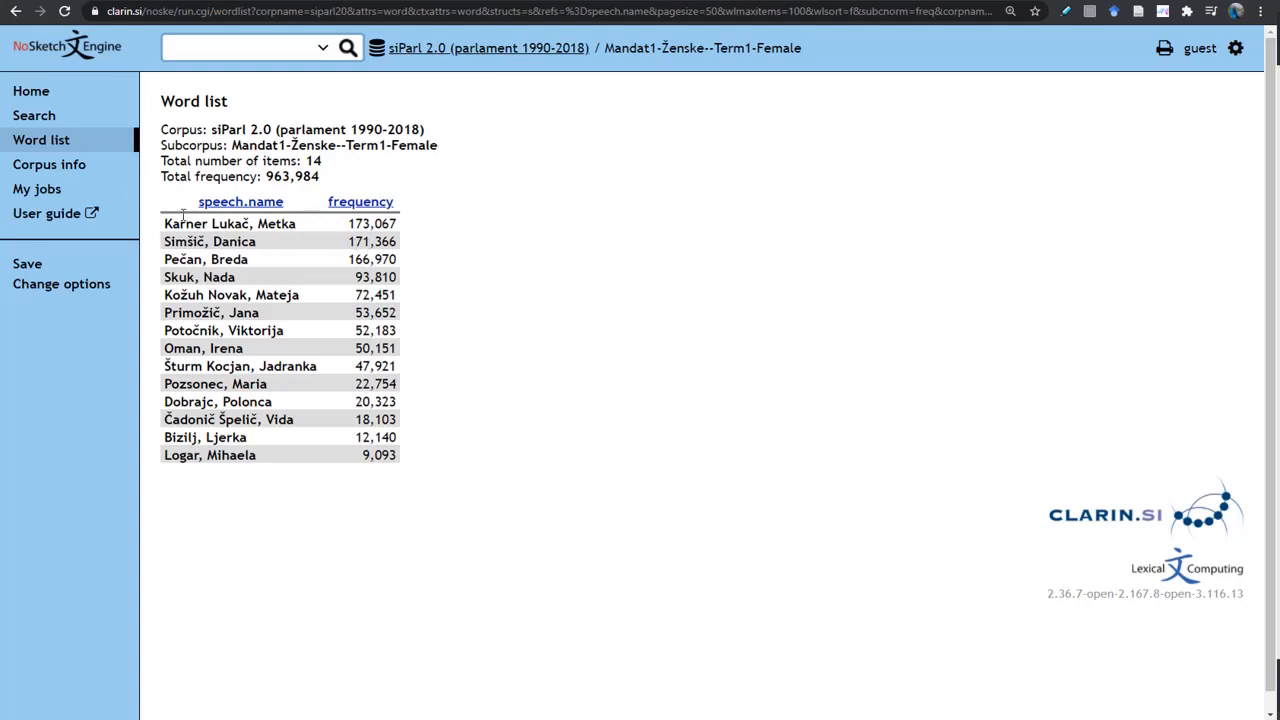
Make a concordance for the simple query * in siParl 2.0, restricted to the Mandat1-Ženske--Term1-Female subcorpus.
left_click(30, 116)
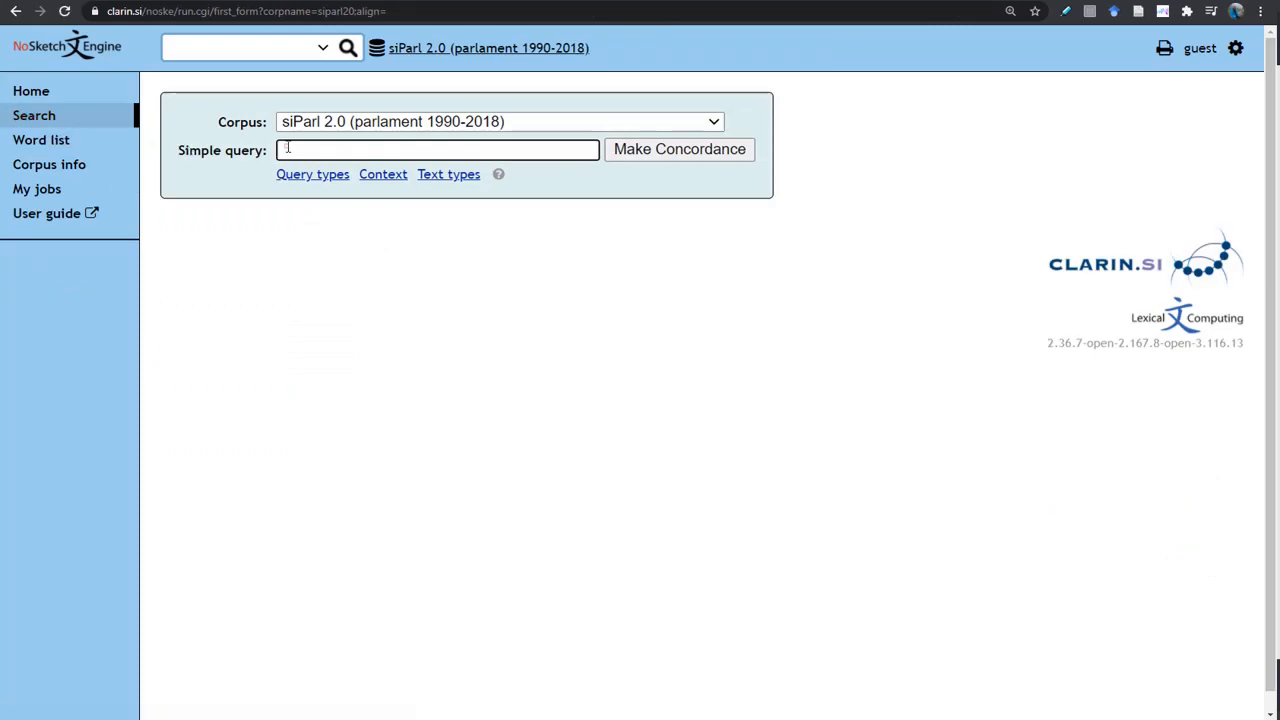
type("*")
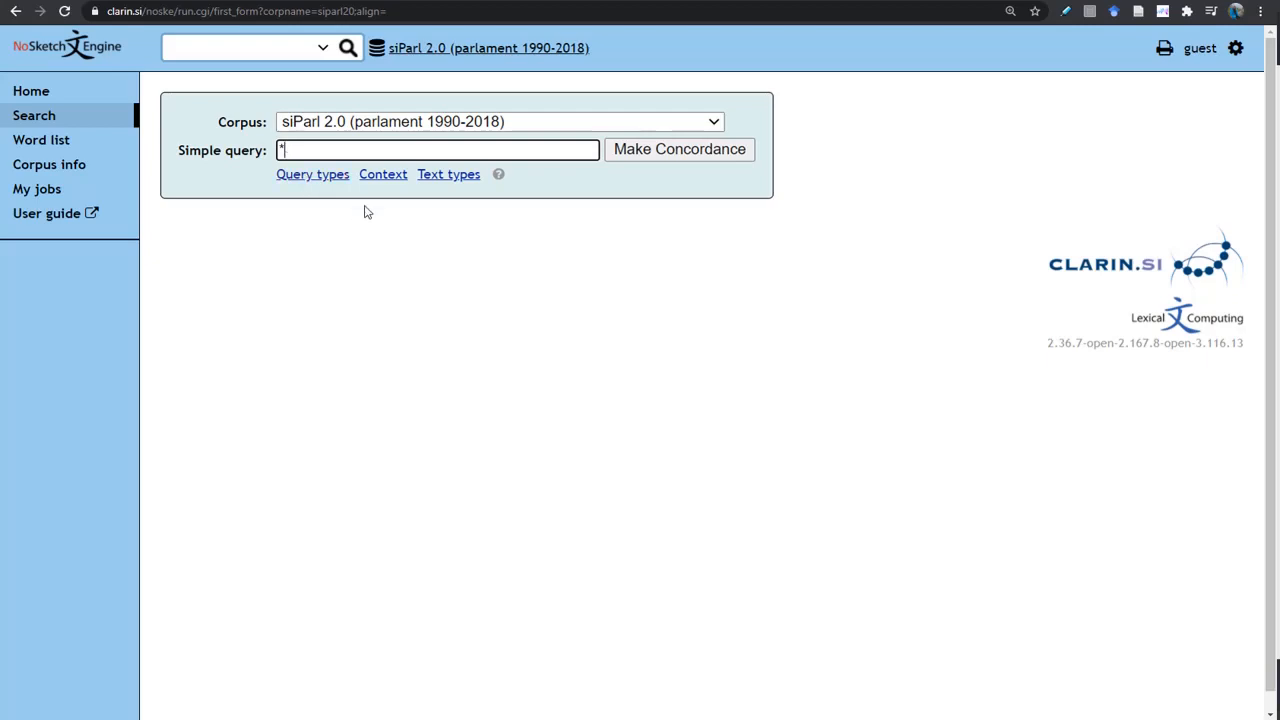
left_click(465, 184)
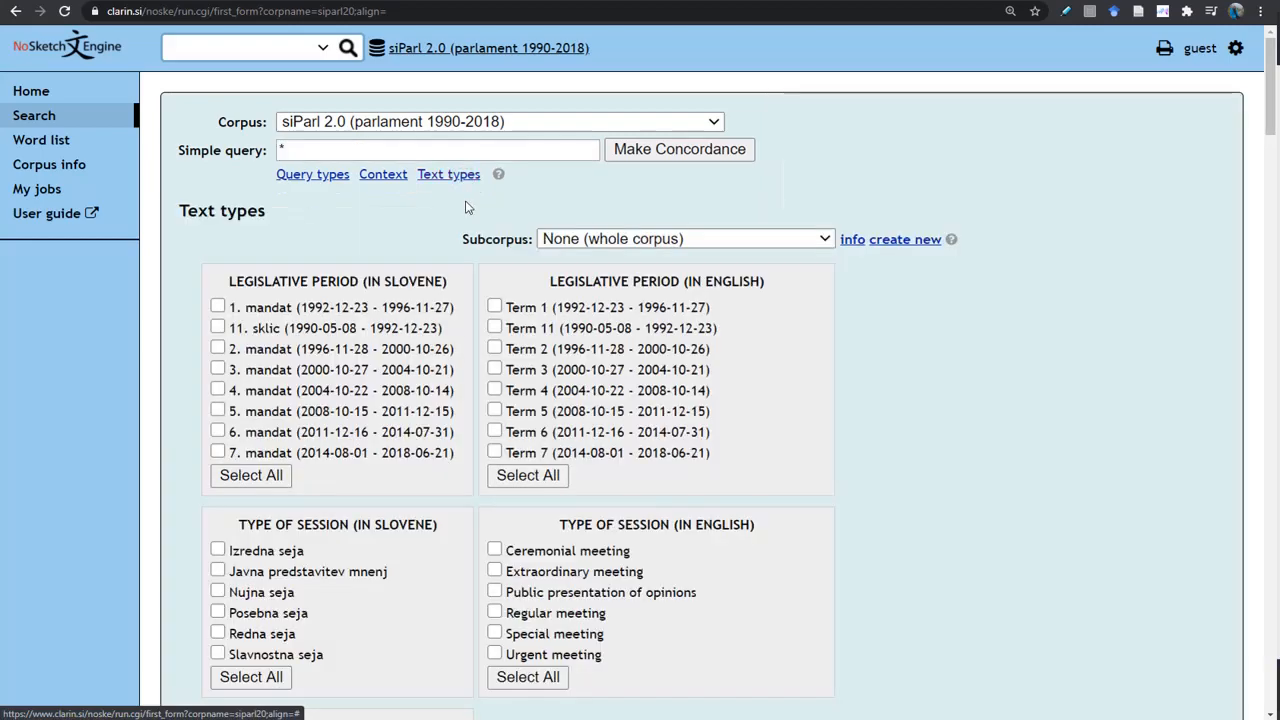
left_click(587, 242)
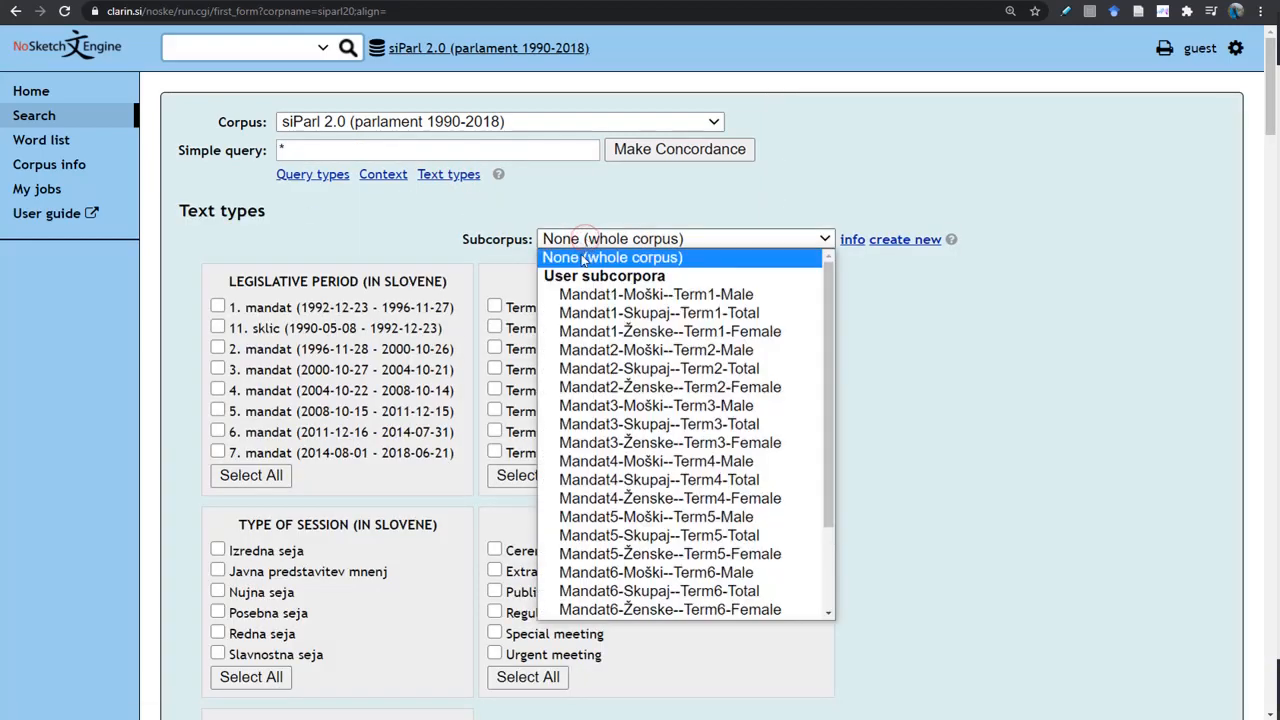
left_click(590, 332)
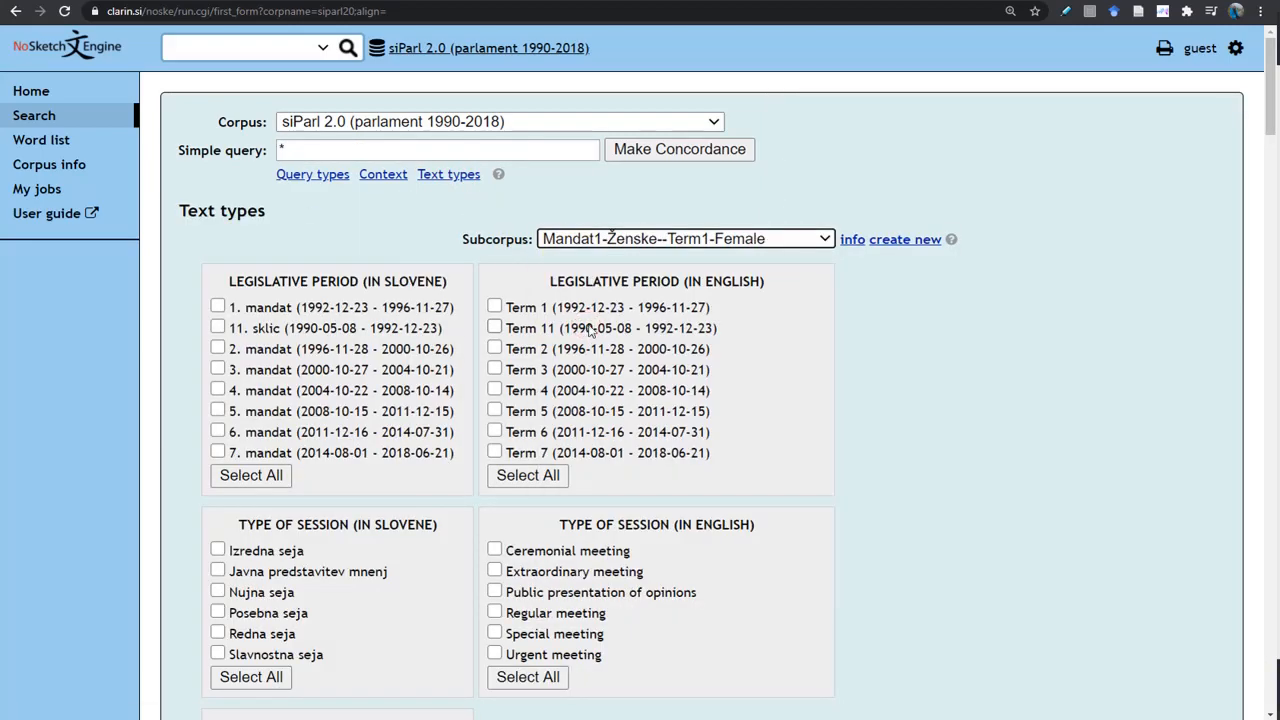
left_click(684, 151)
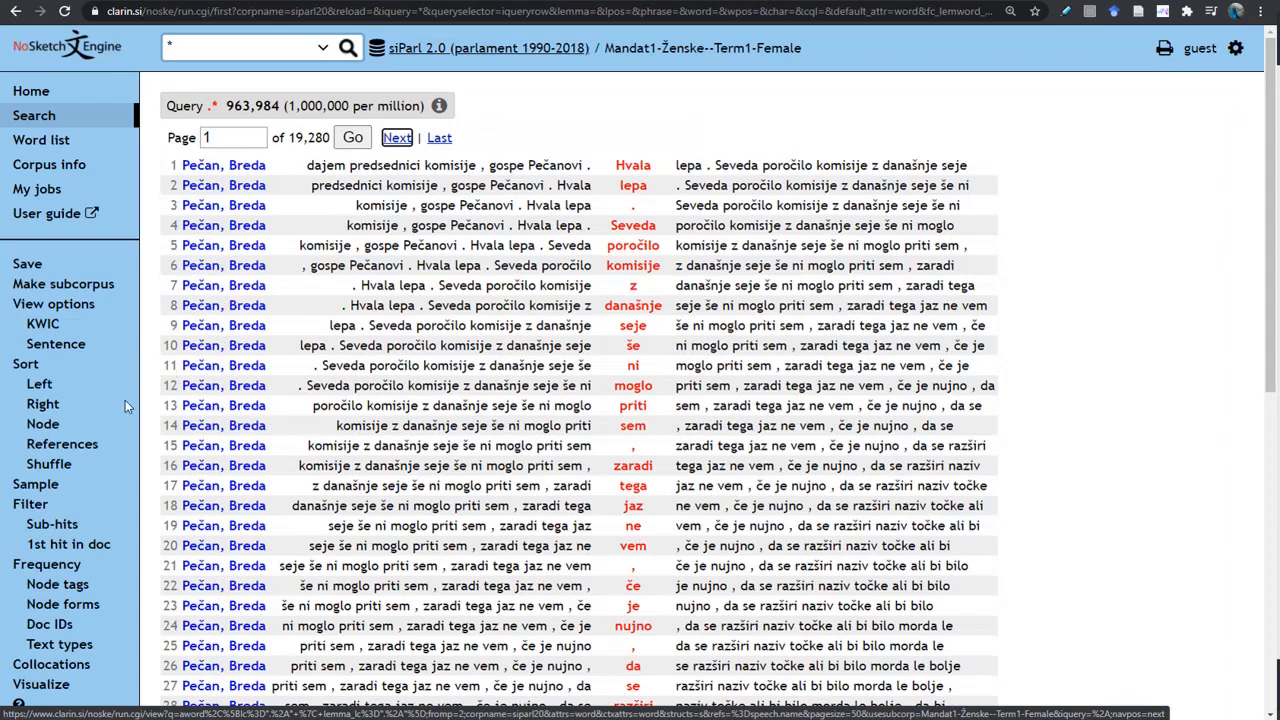
Make a text type frequency list of the concordance by Speaker name with a frequency limit of 1.
left_click(30, 564)
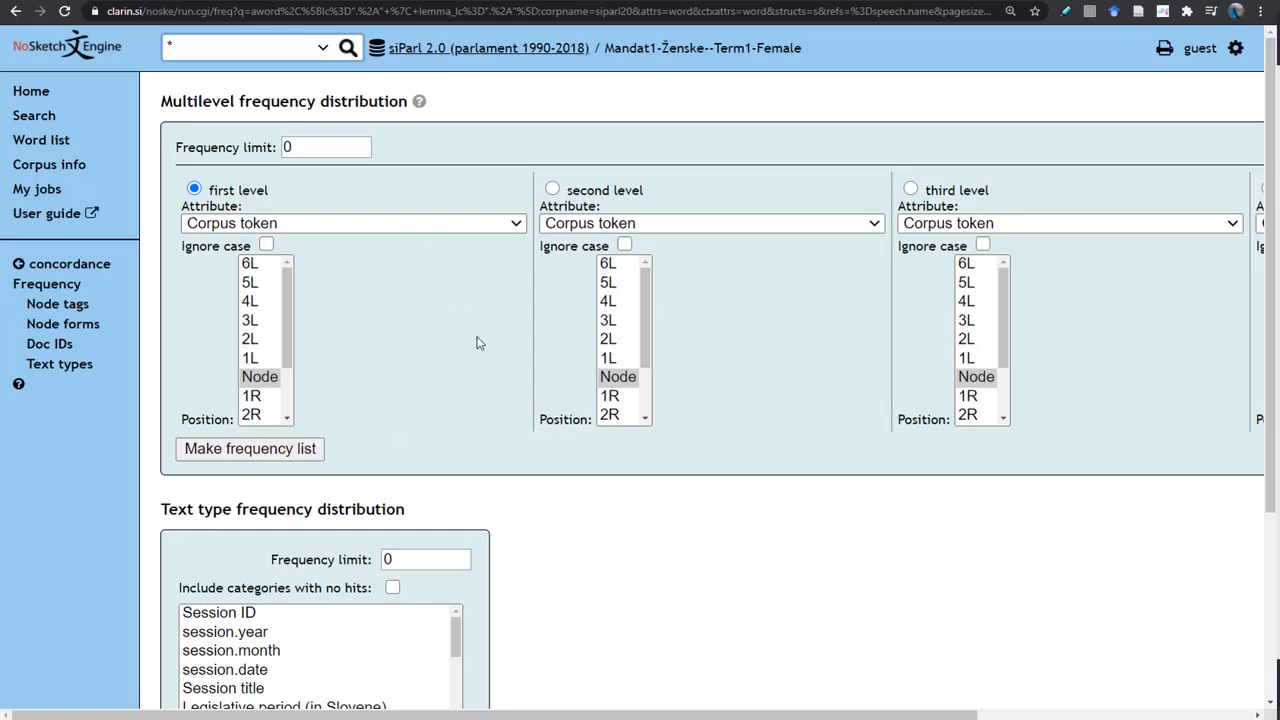
scroll(520, 490, "down", 3)
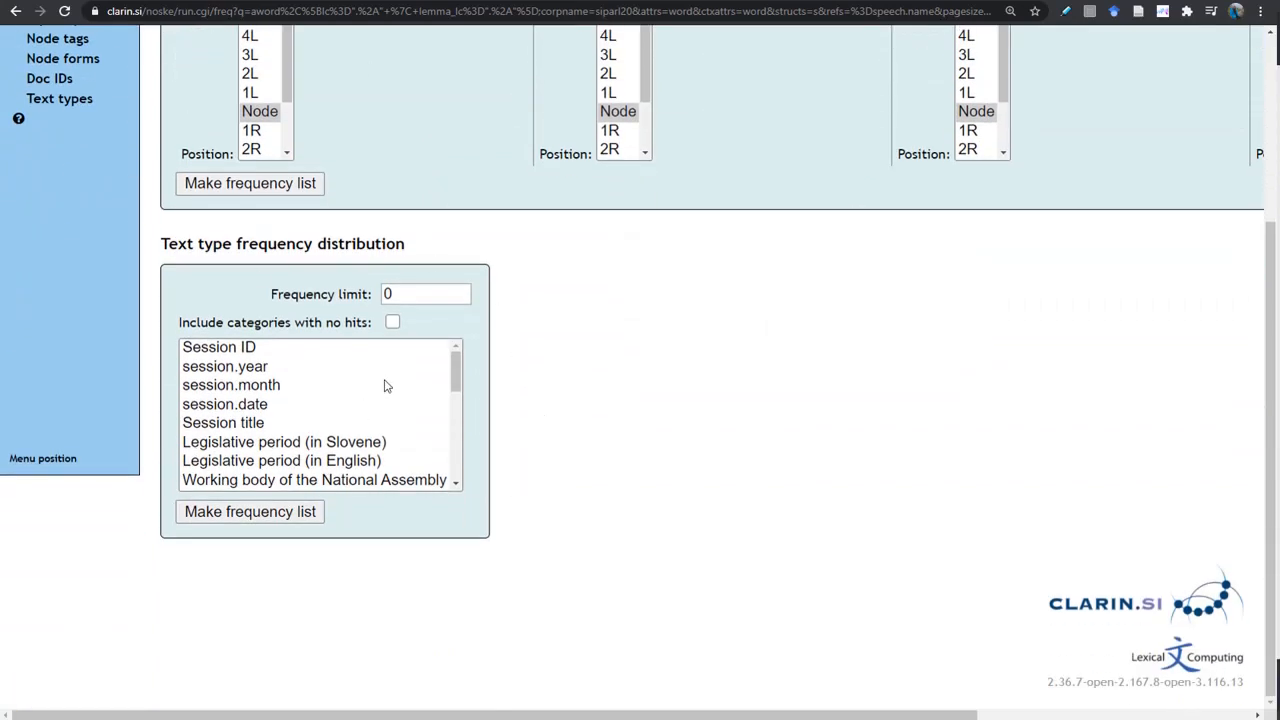
left_click(405, 294)
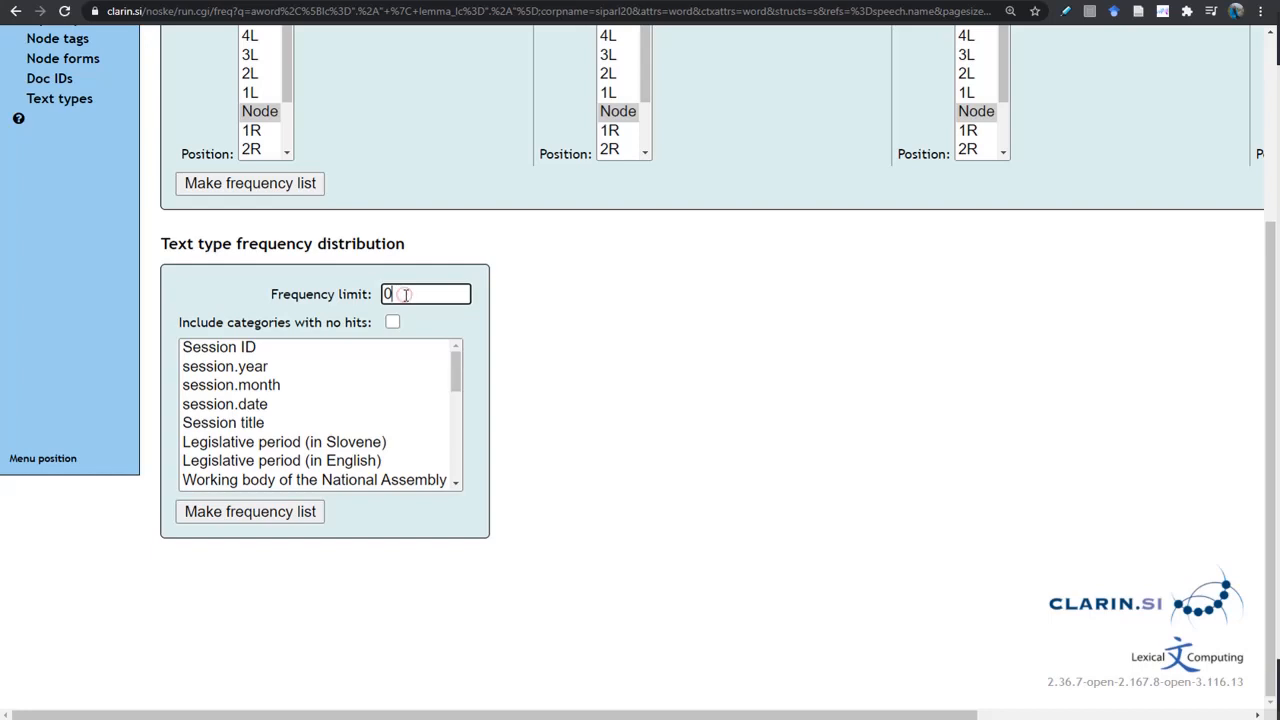
key("BackSpace")
type("1")
left_click_drag(455, 358, 457, 408)
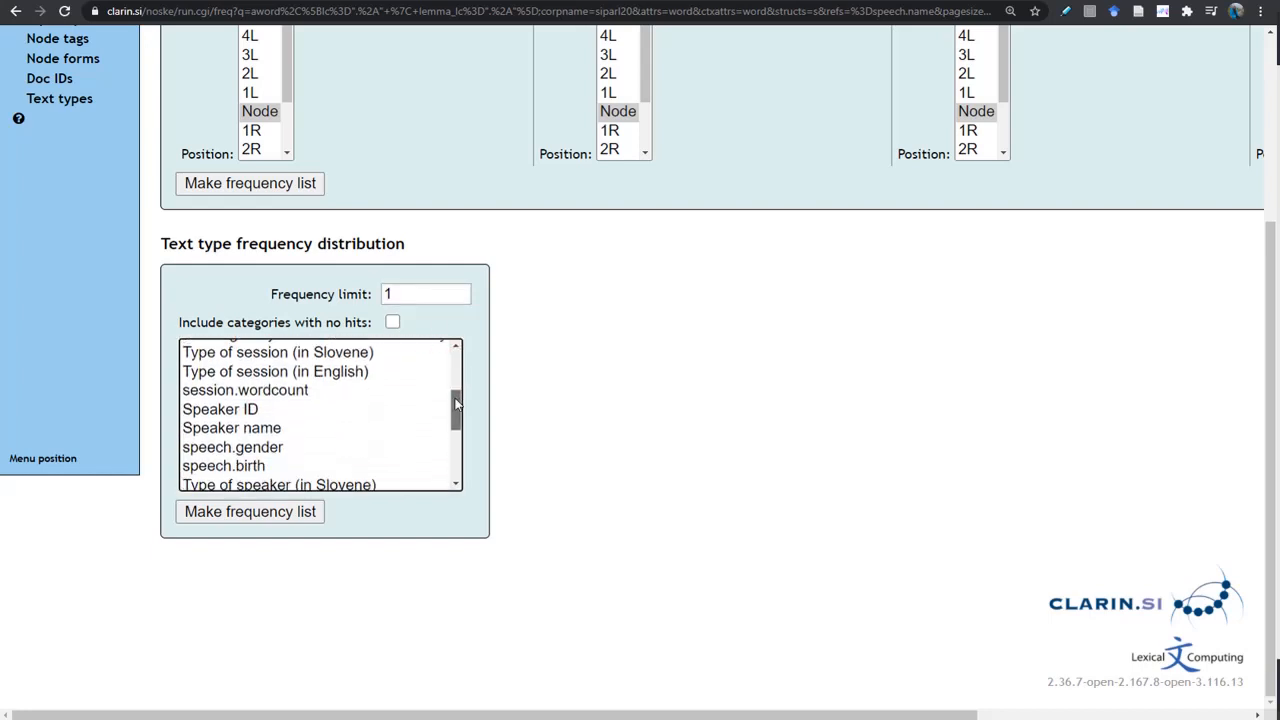
left_click(283, 430)
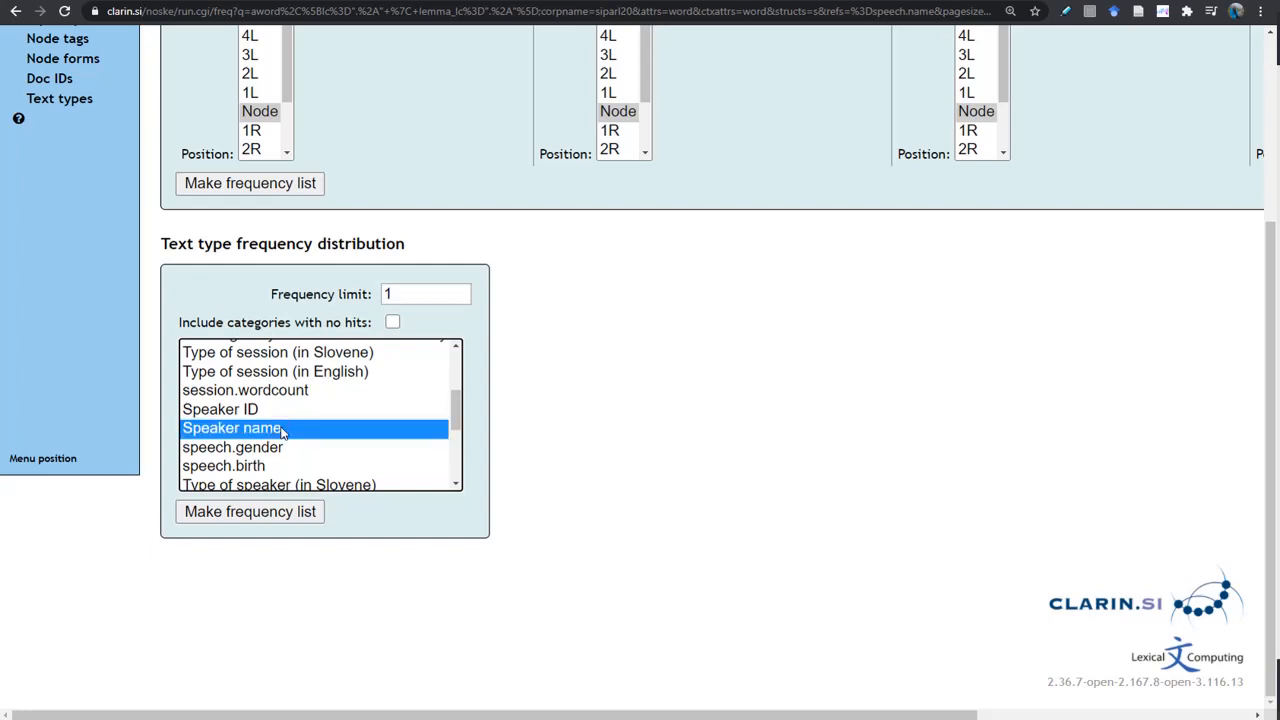
left_click(240, 512)
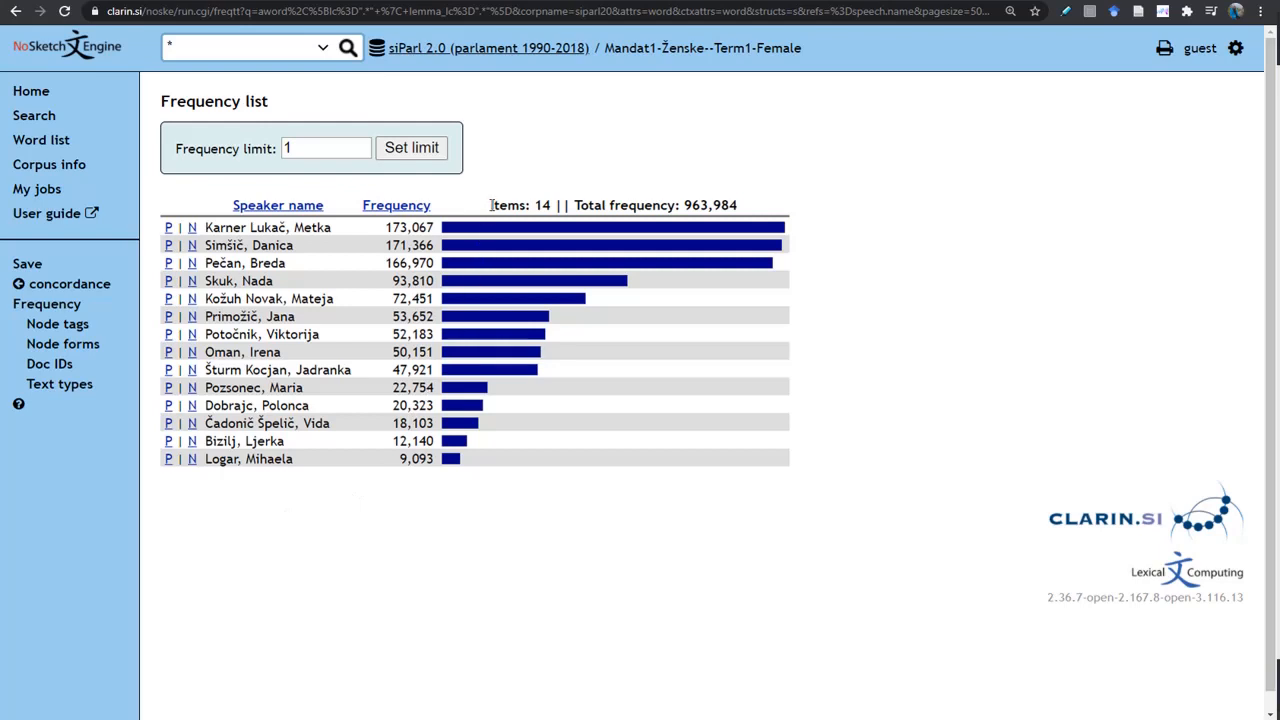
Review the frequency list's totals and open the positively filtered concordance of the speaker with the lowest frequency.
left_click_drag(487, 207, 737, 211)
left_click(400, 262)
left_click_drag(297, 459, 203, 468)
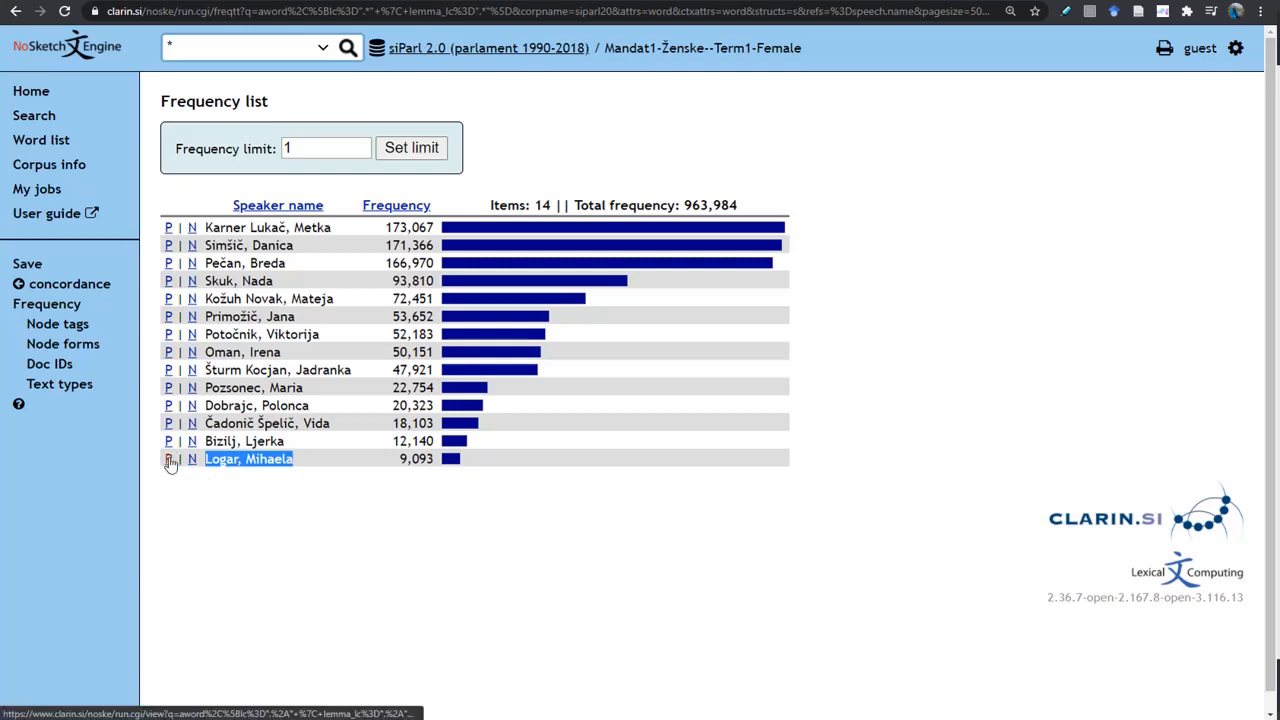
left_click(169, 459)
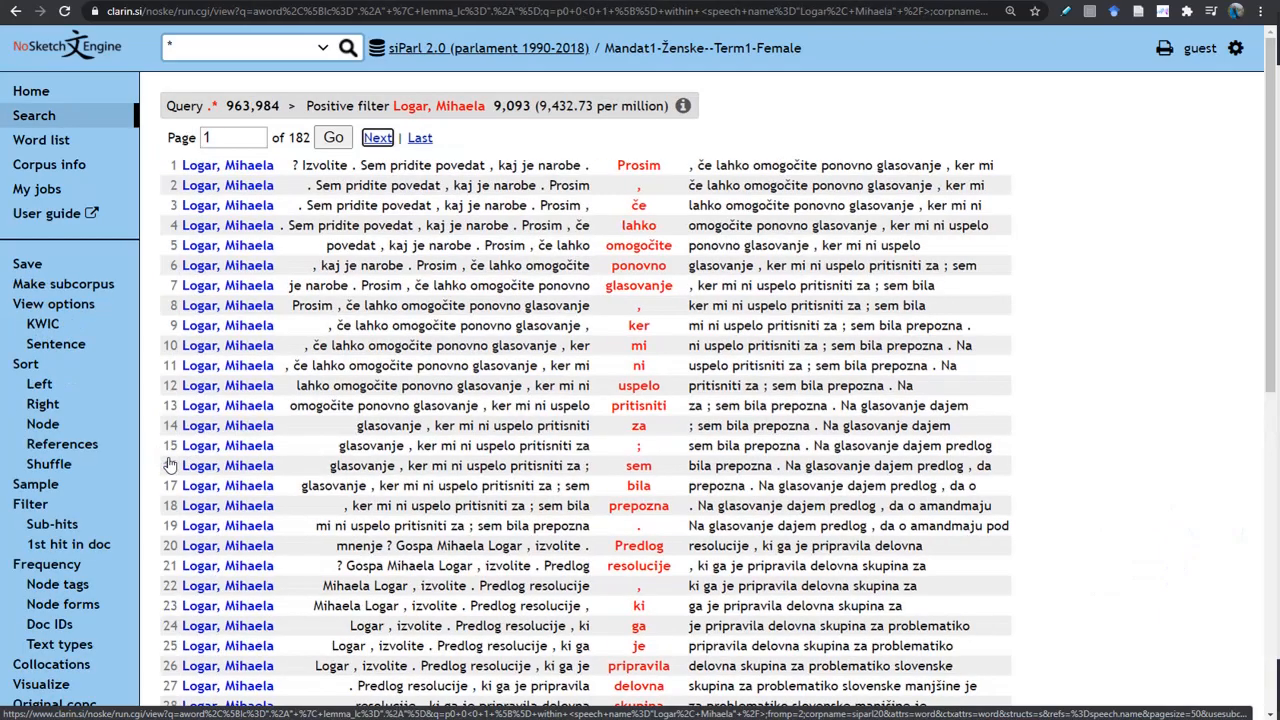